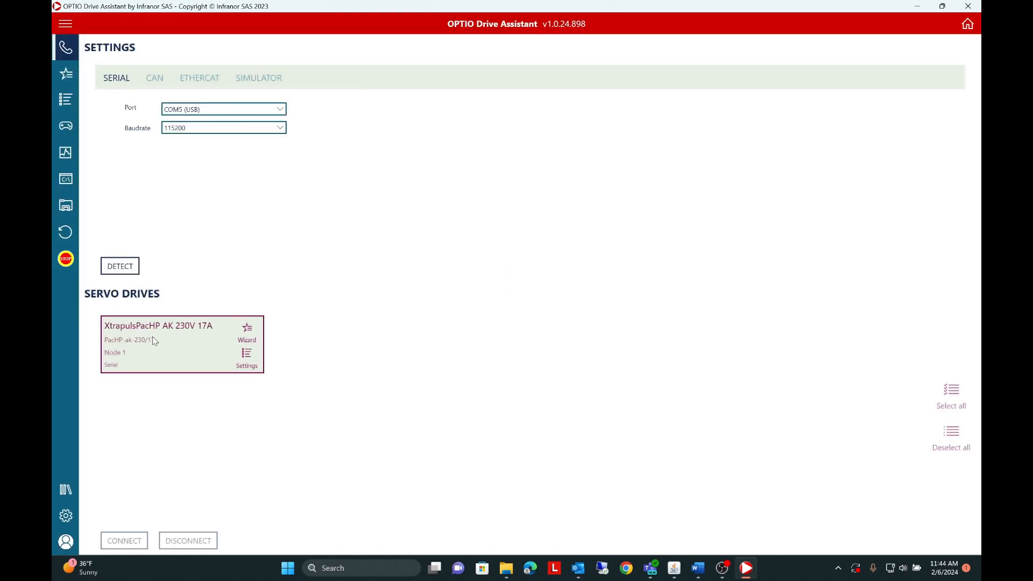
Start the configuration wizard for the XtrapulsPacHP AK 230V 17A servo drive and review its device information
left_click(64, 79)
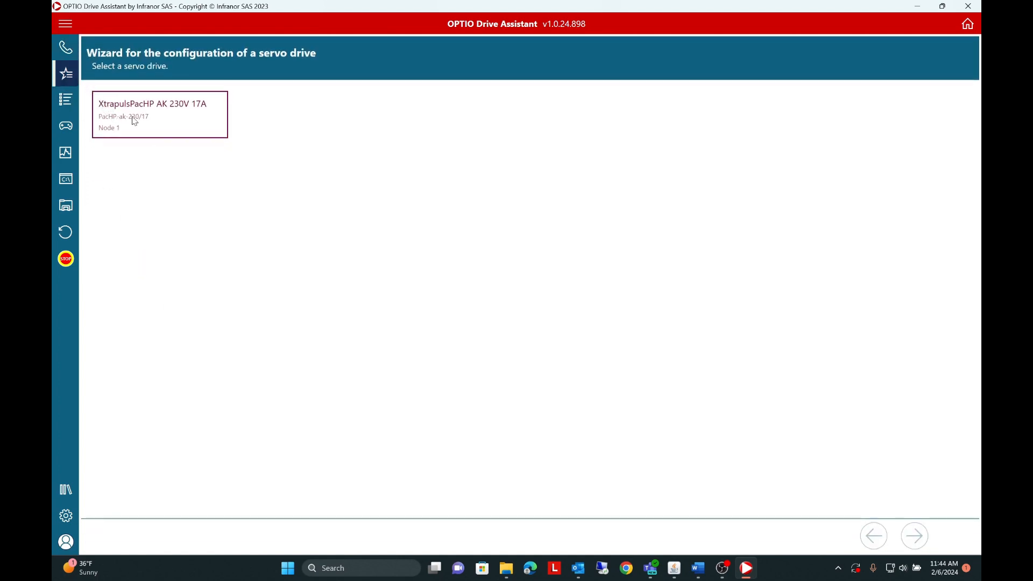
left_click(134, 121)
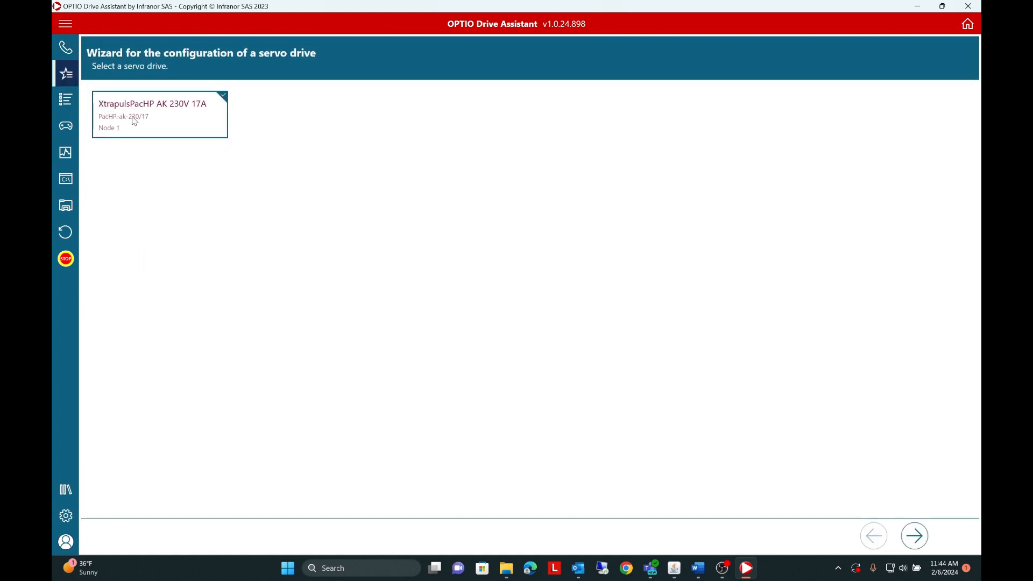
left_click(915, 535)
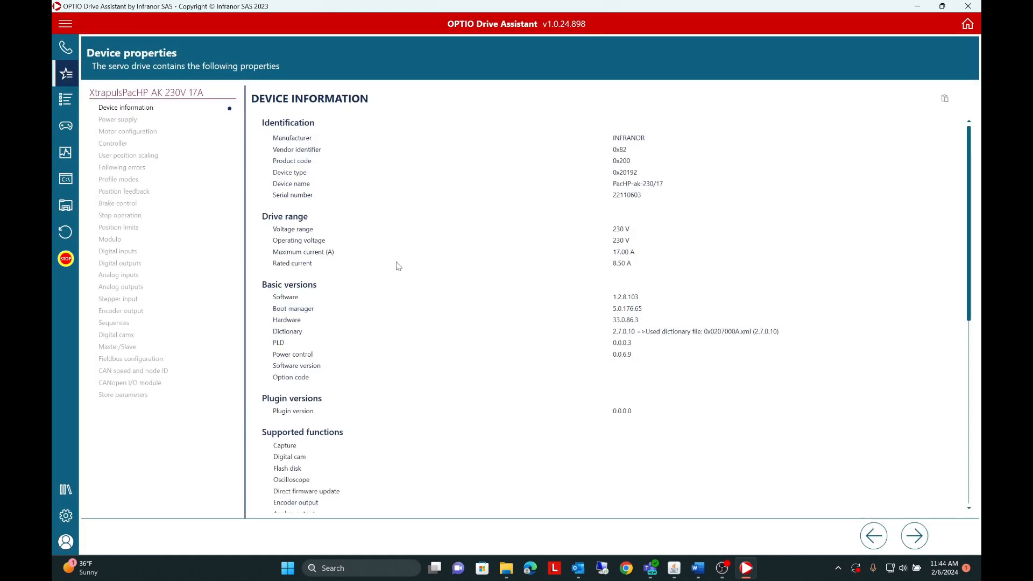
scroll(401, 261, "down", 3)
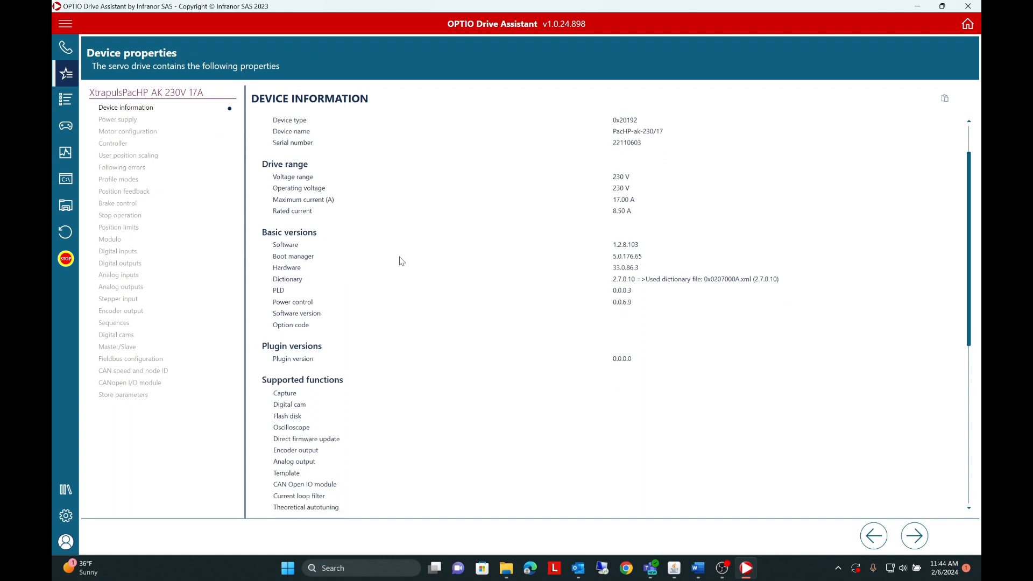
scroll(401, 261, "down", 2)
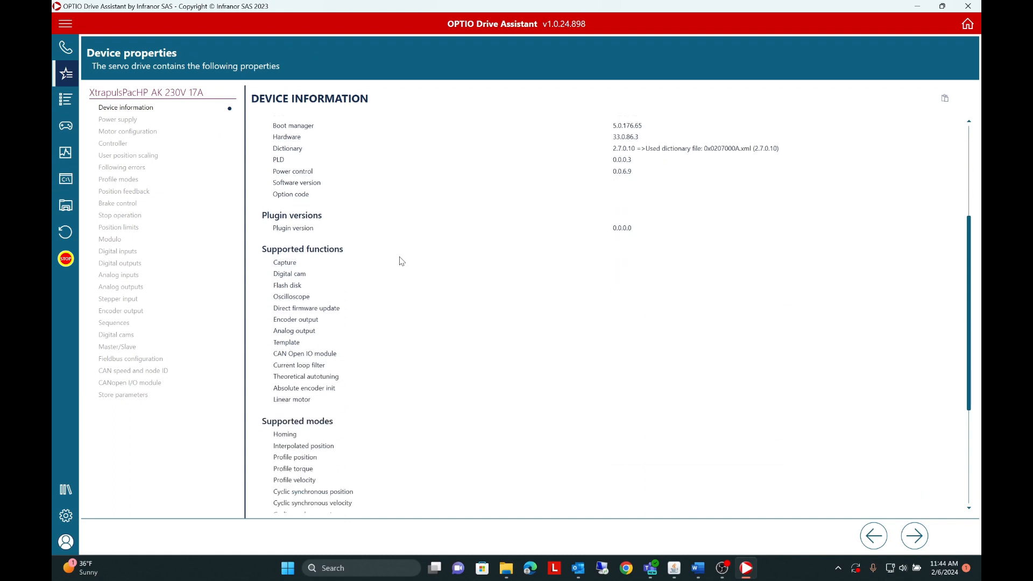
left_click_drag(969, 401, 979, 506)
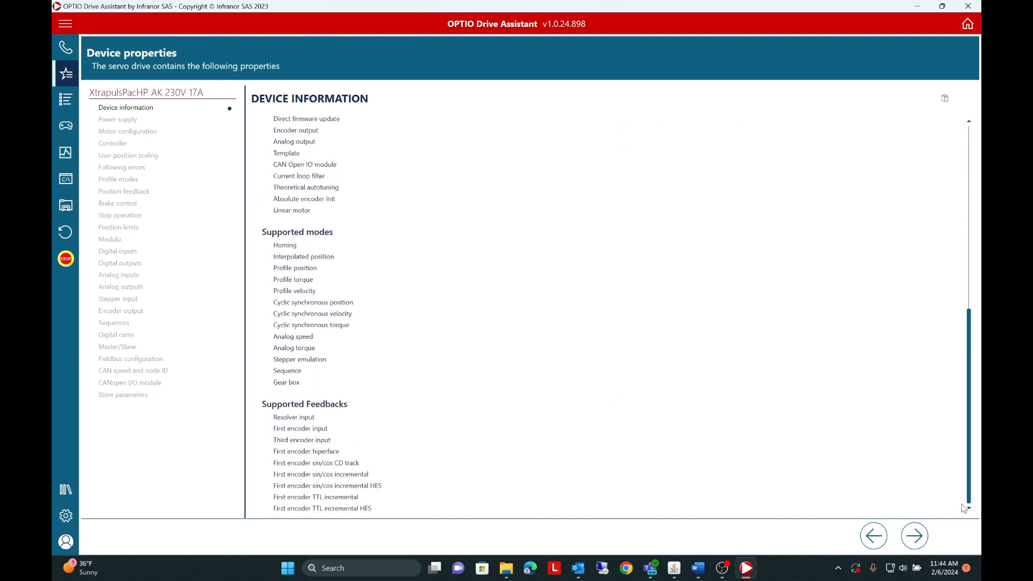
Continue to the power supply configuration and keep 230 Vac / 320 Vdc operating voltage with the internal braking resistor
left_click(910, 533)
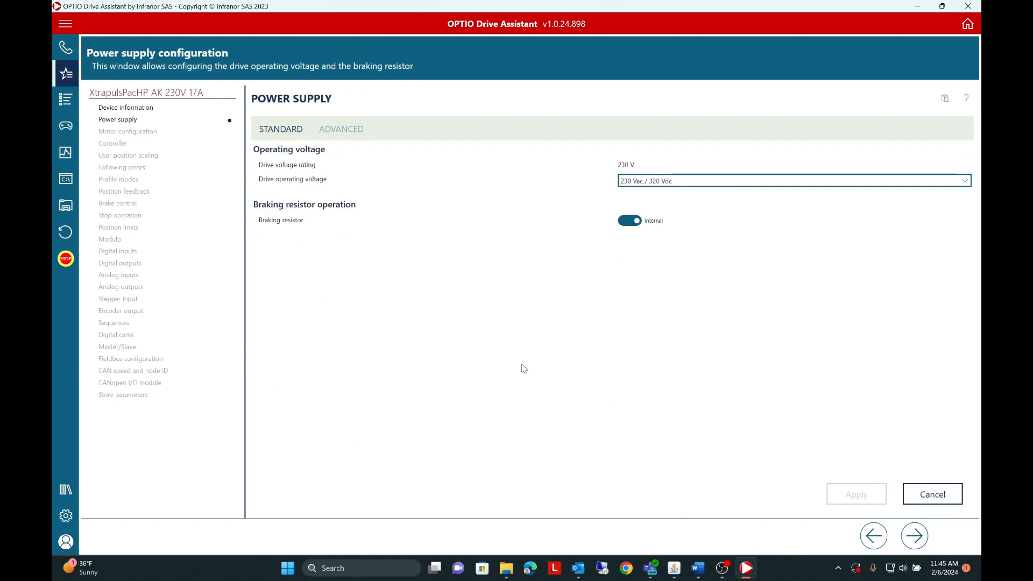
left_click(691, 183)
left_click(691, 183)
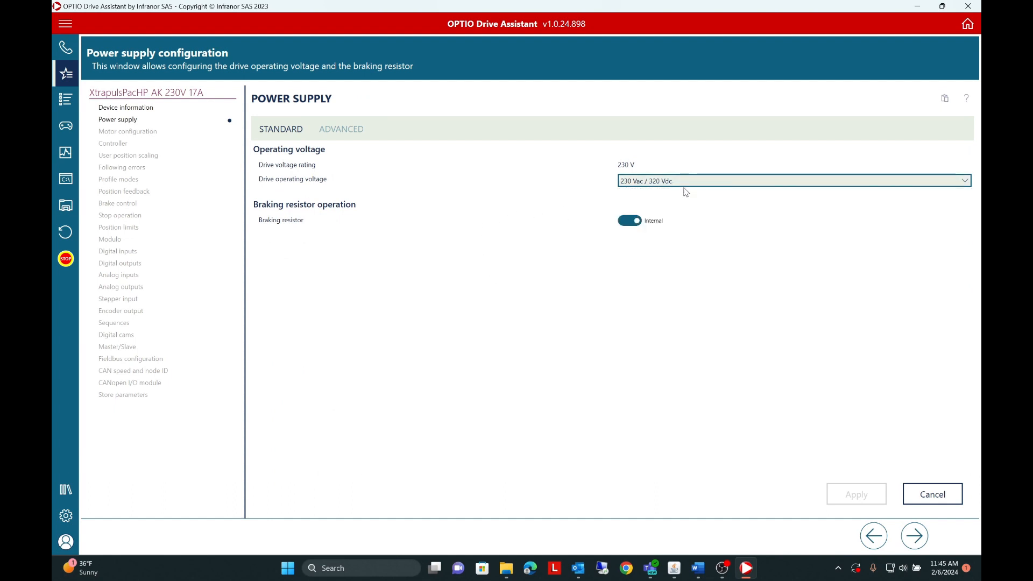
left_click(624, 223)
left_click(624, 223)
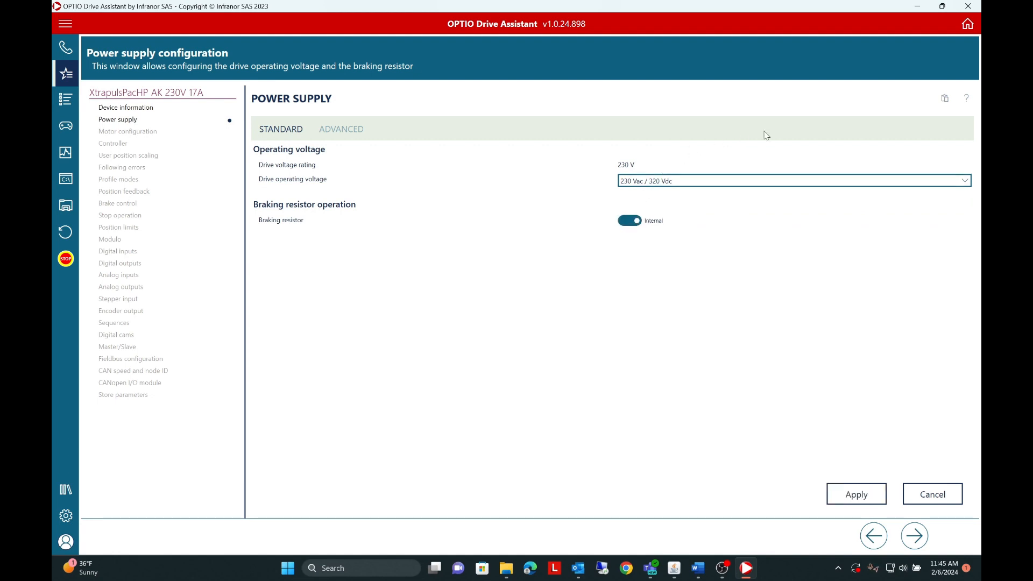
Consult the help page about the power supply parameters and close it
left_click(967, 98)
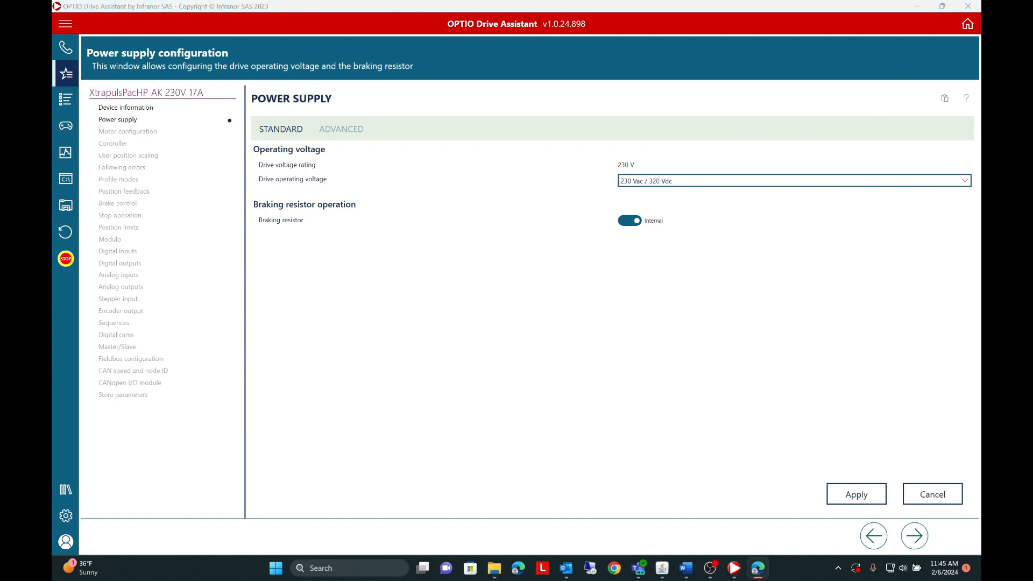
left_click_drag(942, 215, 571, 2)
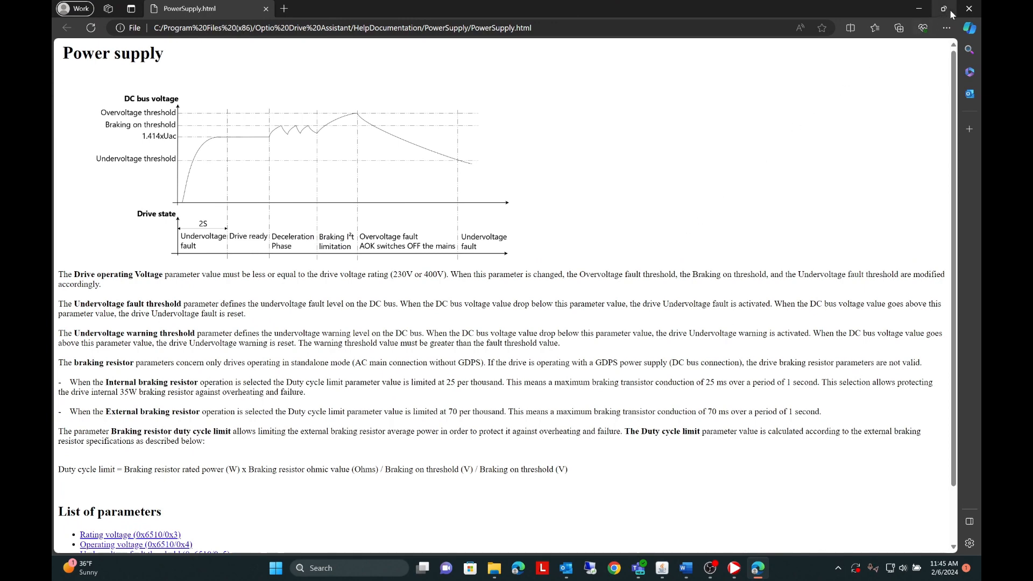
left_click(969, 9)
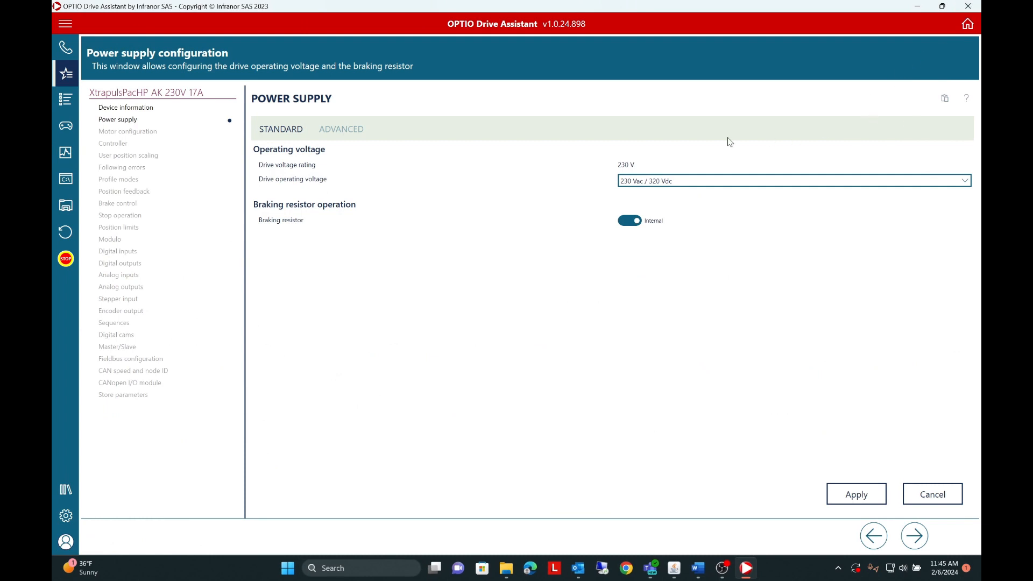
Review the advanced power supply thresholds, apply the power supply configuration and return to the standard settings
left_click(341, 134)
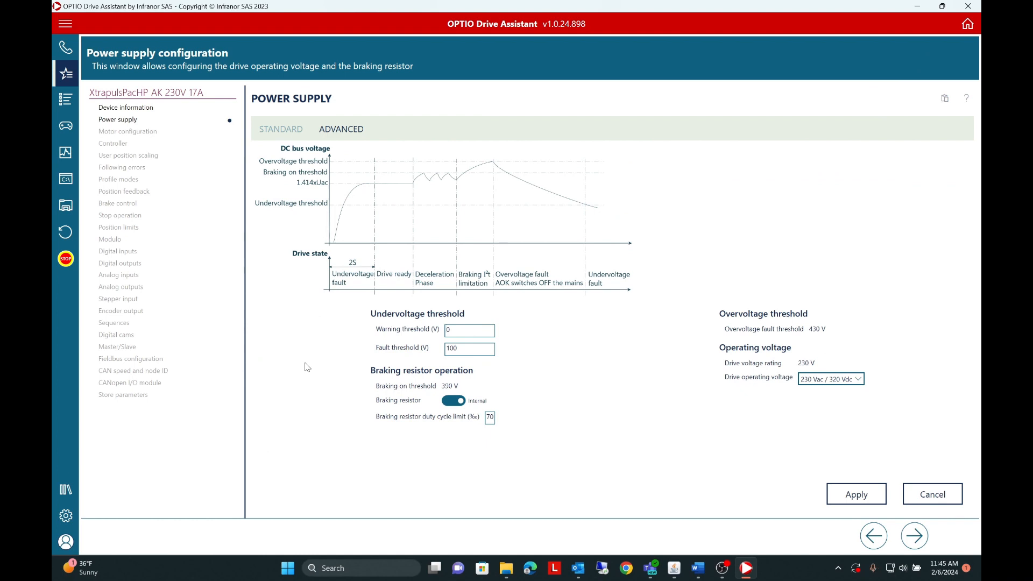
left_click(857, 495)
left_click(289, 132)
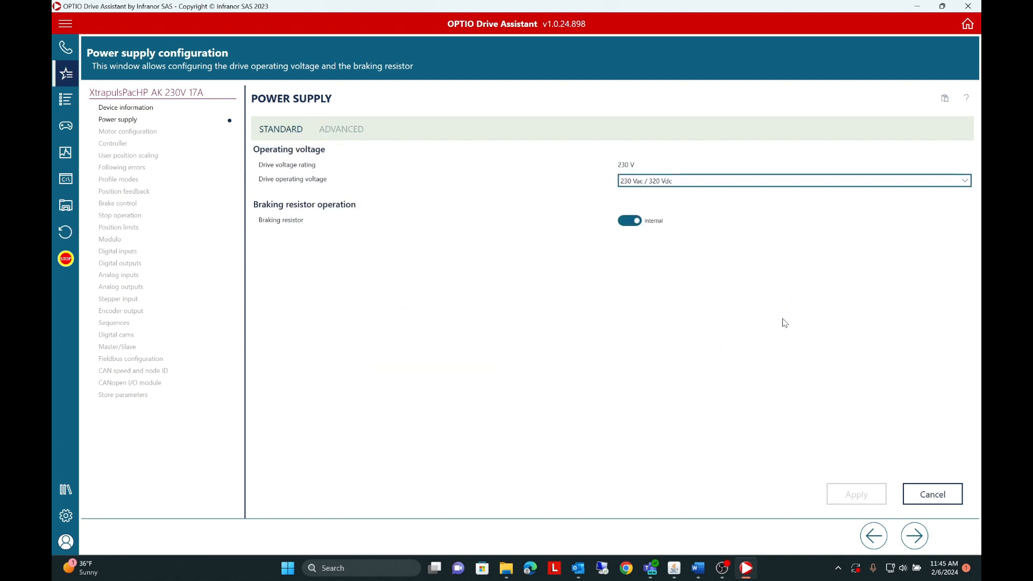
Advance the wizard to motor configuration and consult its help page
left_click(913, 538)
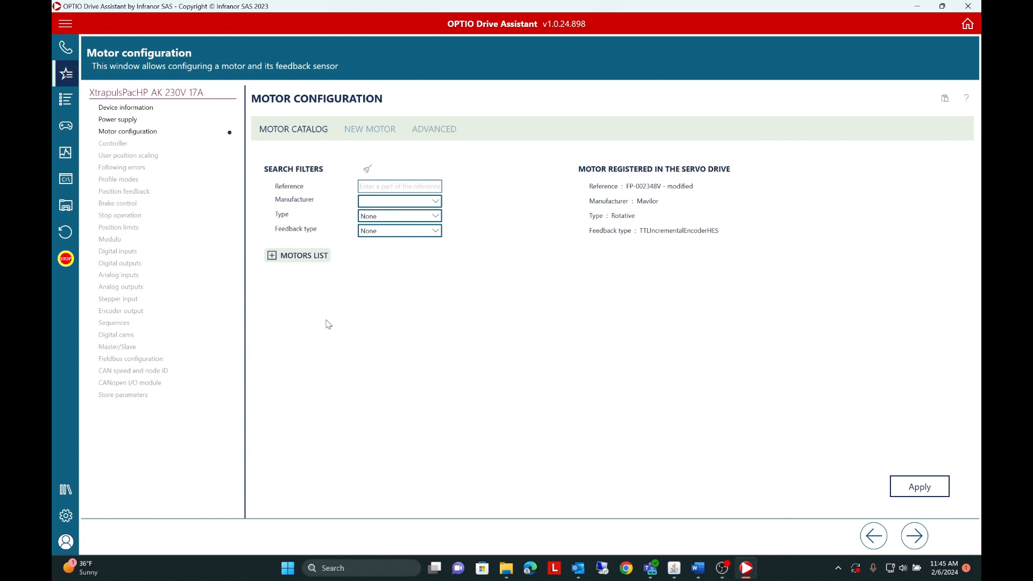
left_click(967, 99)
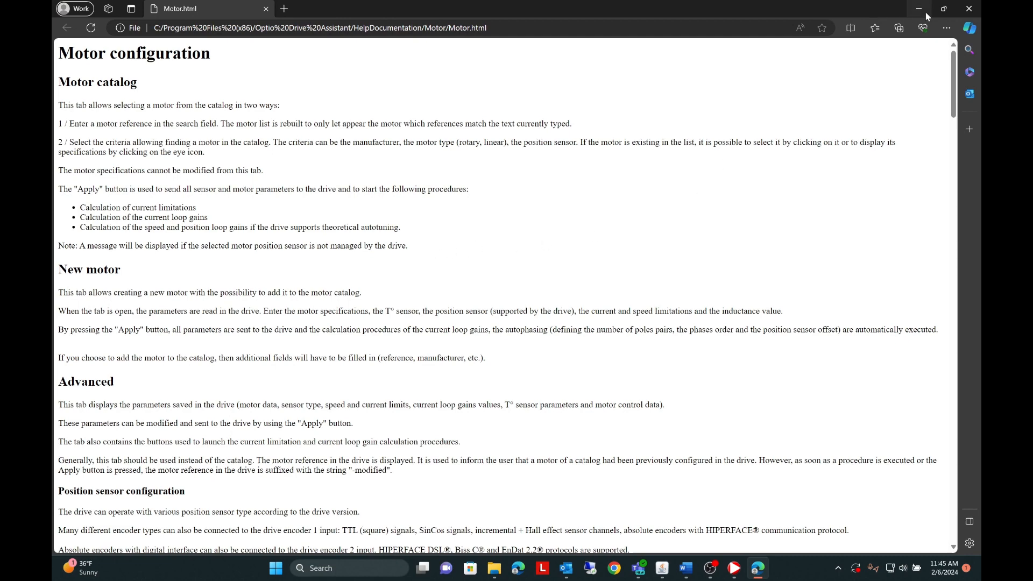
left_click(969, 9)
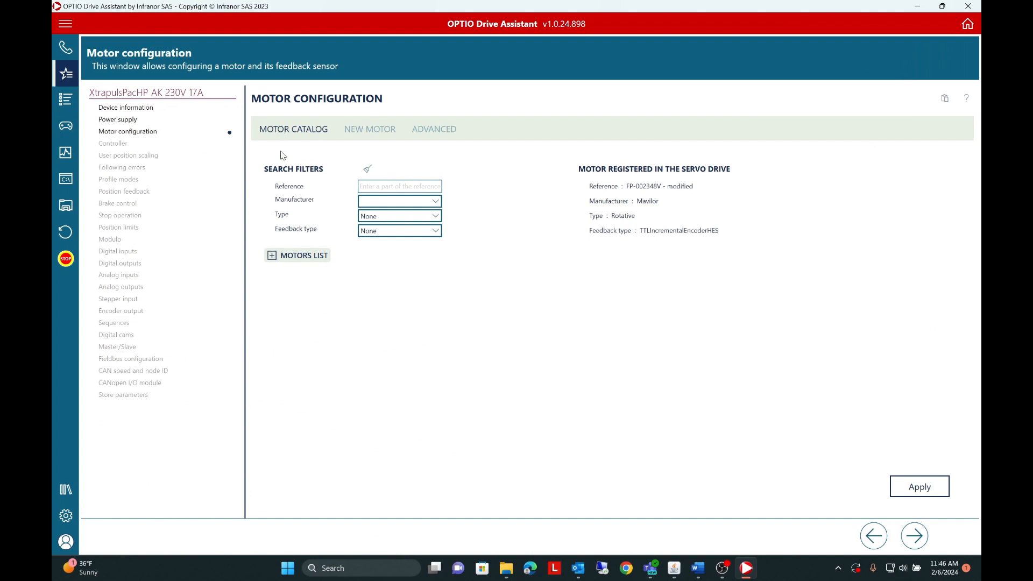
Filter the motor catalog by reference FP and apply the Mavilor FP-002348V motor with transmitter resolver to the drive
left_click(299, 255)
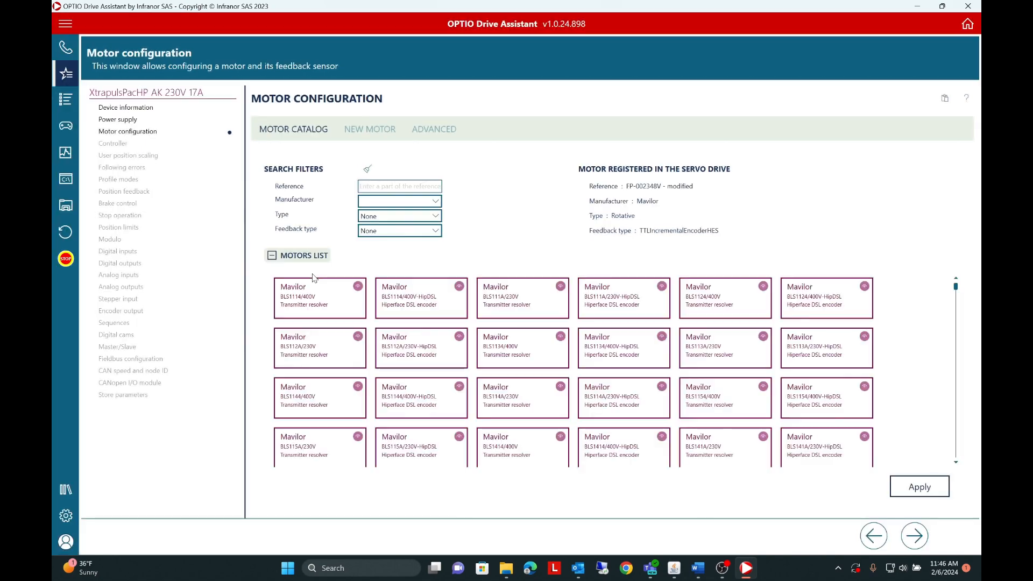
scroll(354, 349, "down", 3)
scroll(354, 349, "down", 5)
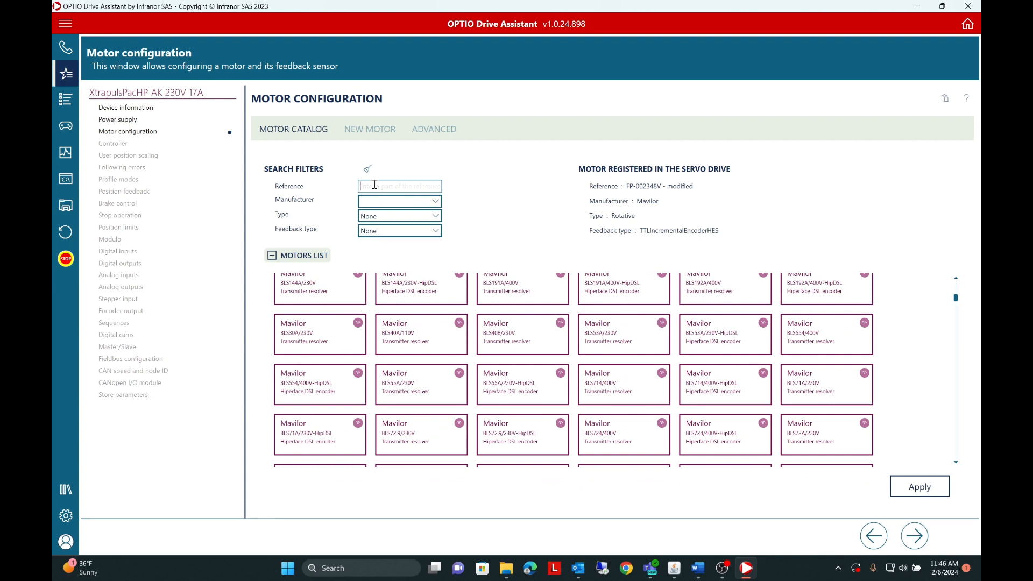
type("FP")
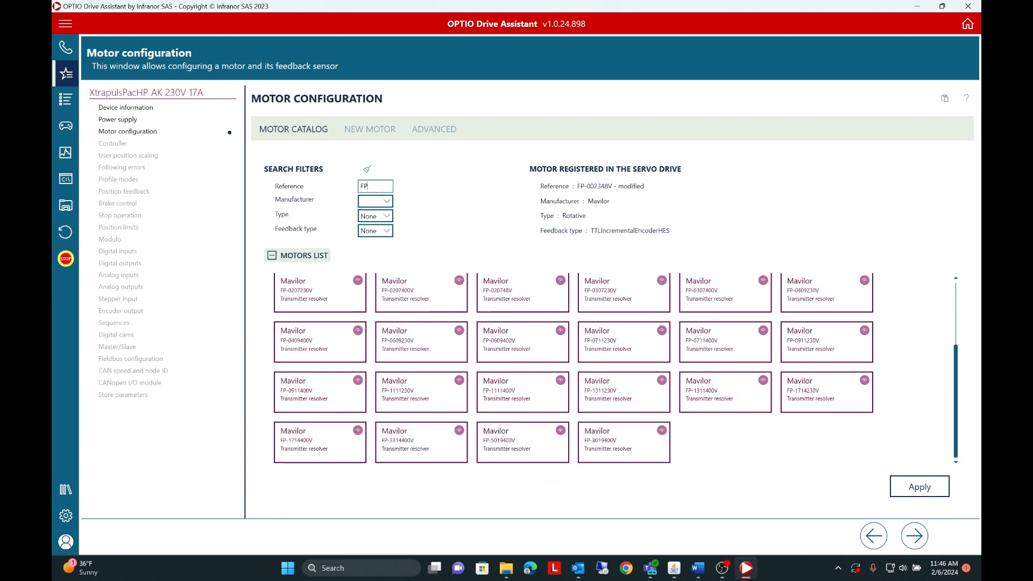
scroll(535, 423, "up", 3)
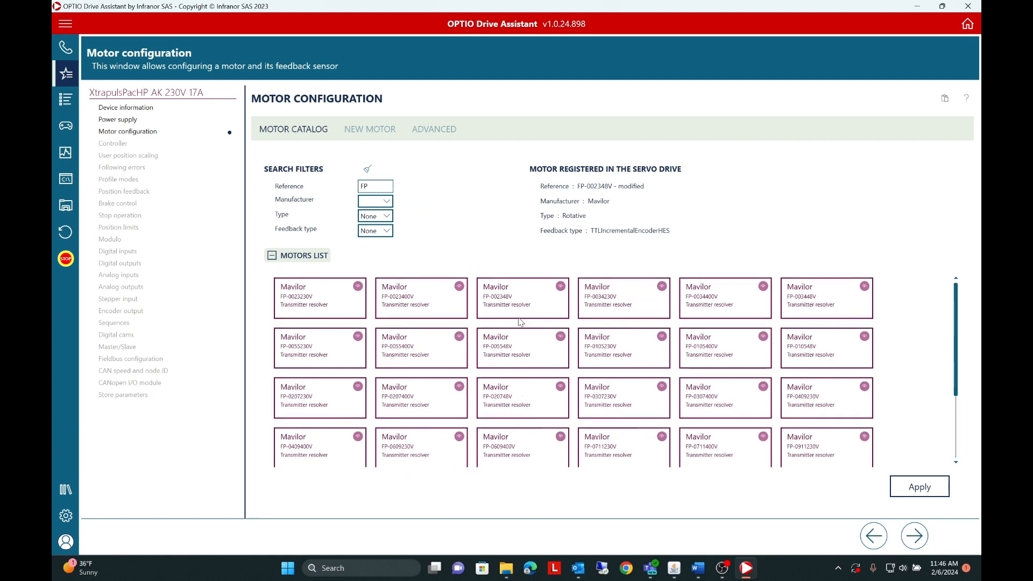
left_click(518, 303)
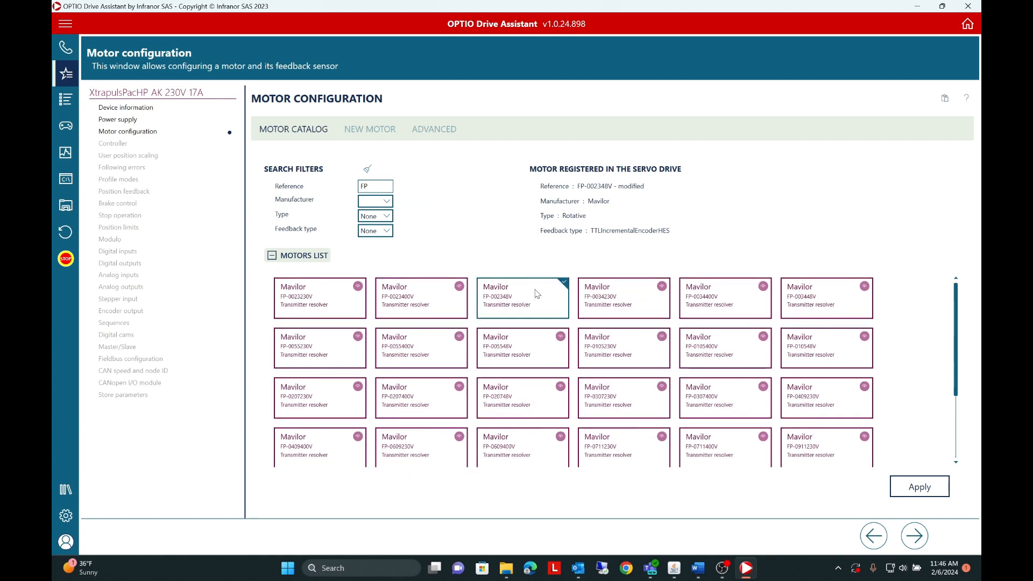
left_click(914, 491)
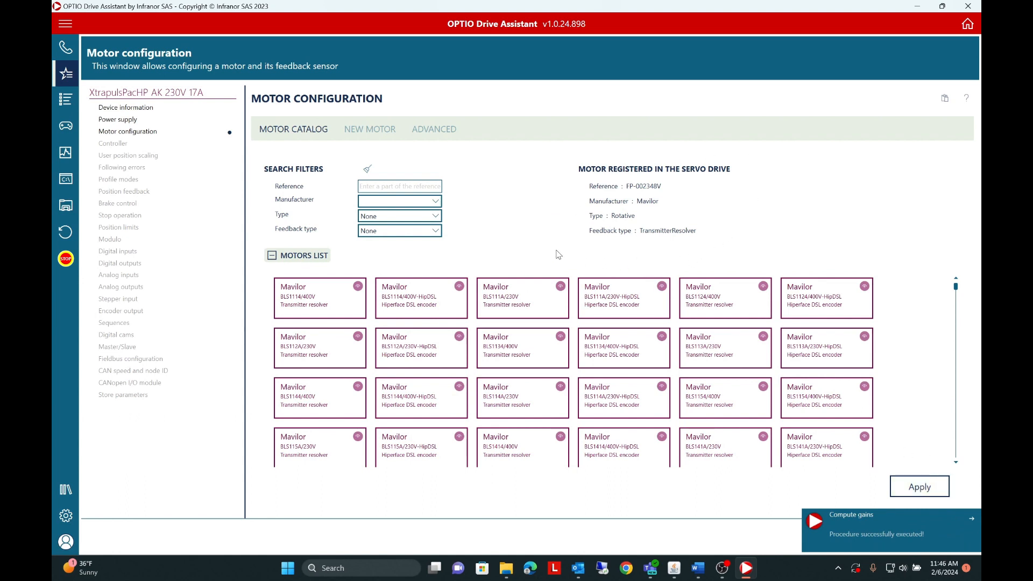
In the advanced motor details, set the position sensor's feedback type to TTL incremental encoder + HES and apply it
left_click(434, 130)
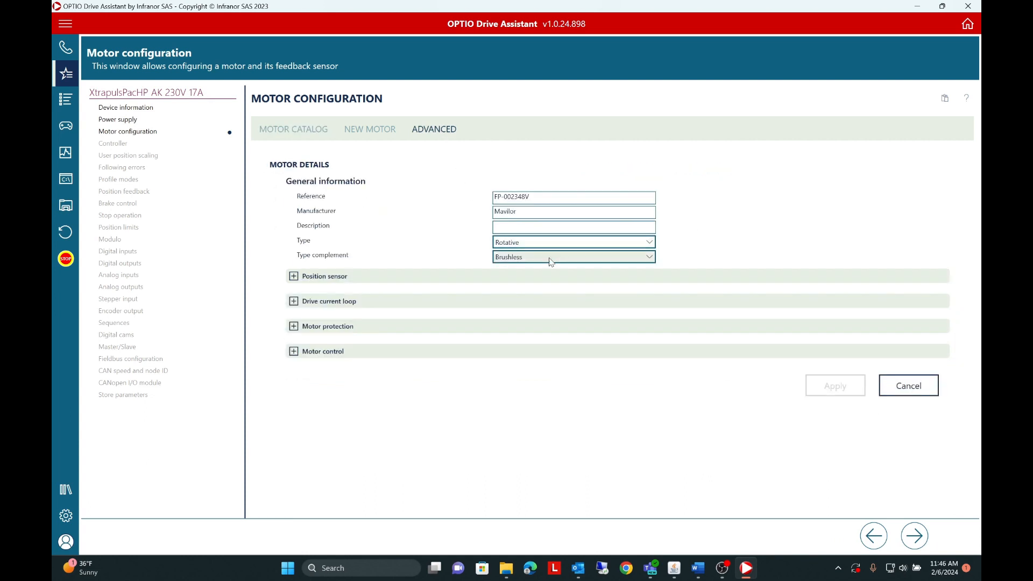
left_click(288, 280)
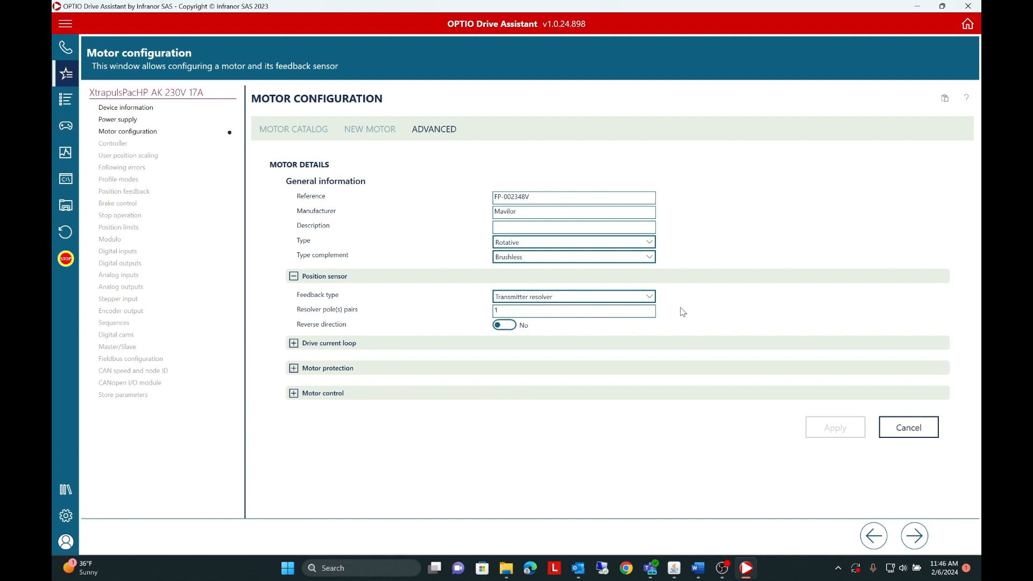
left_click(648, 298)
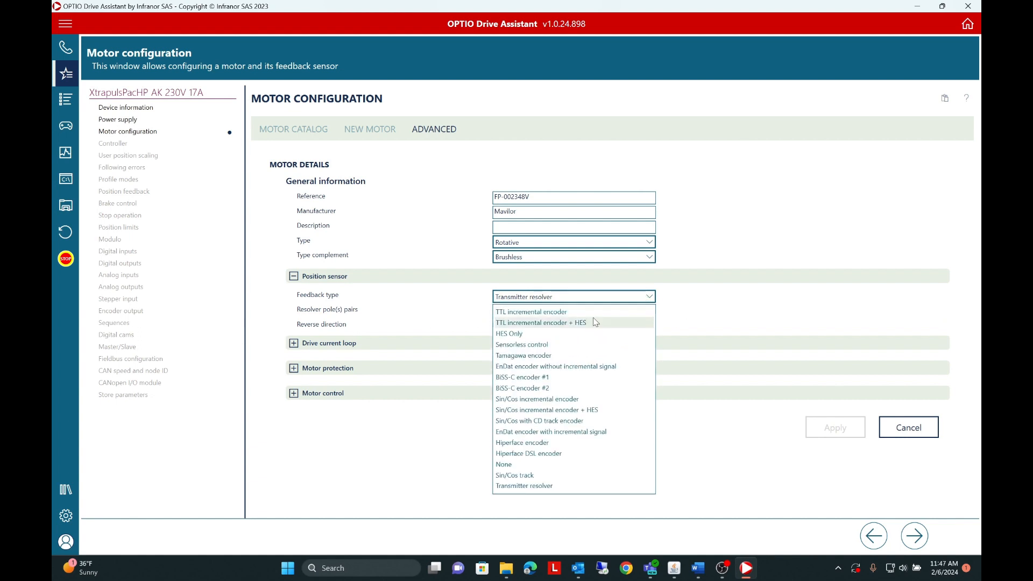
left_click(588, 323)
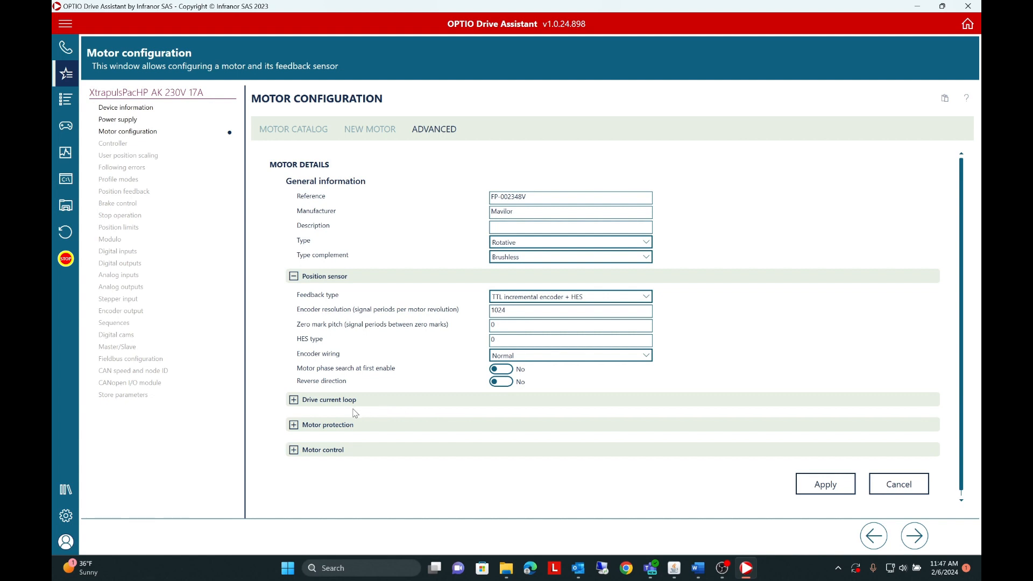
left_click(842, 489)
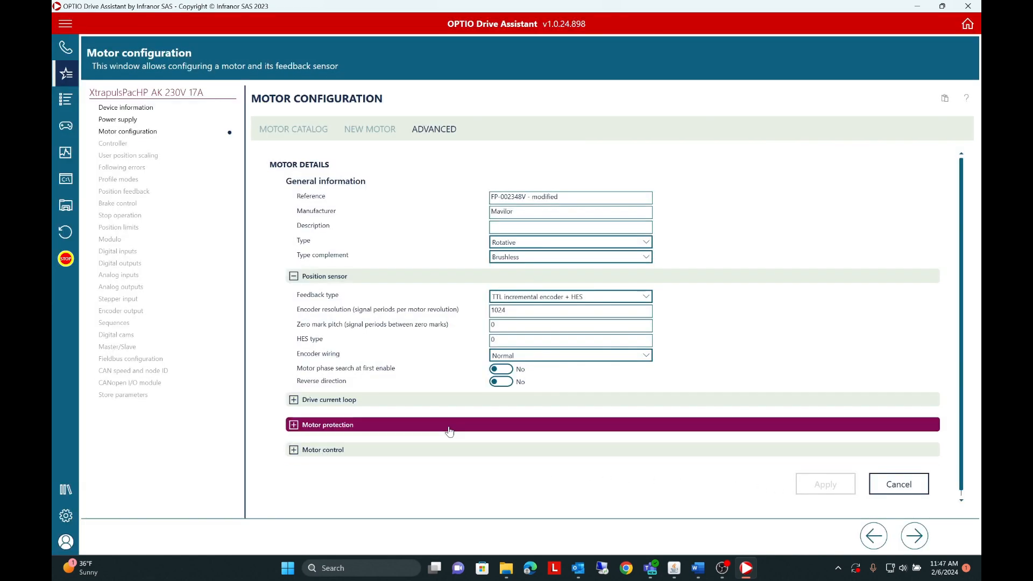
Compute the drive current loop gains with the bandwidth kept at High
left_click(294, 405)
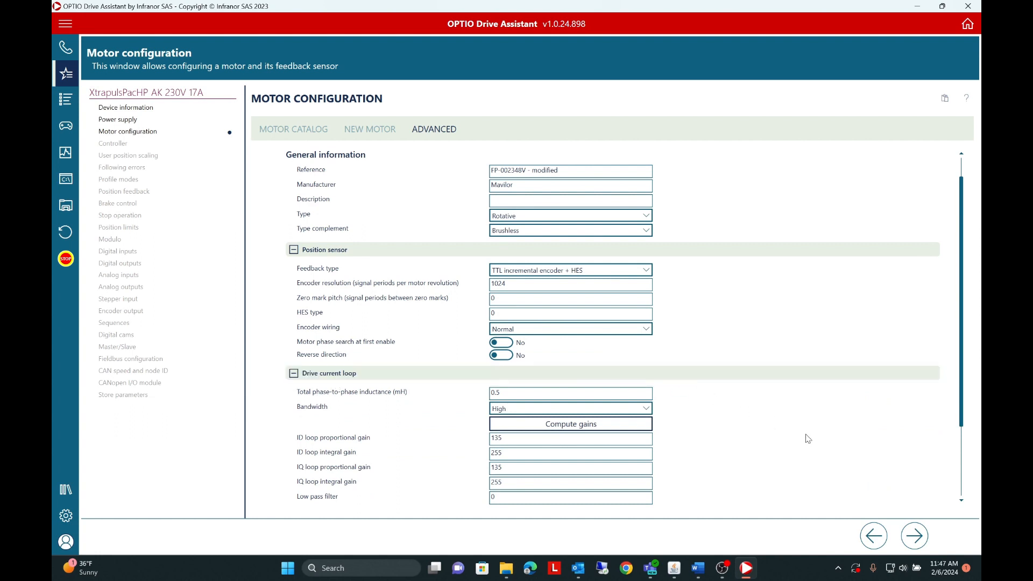
left_click_drag(962, 426, 962, 484)
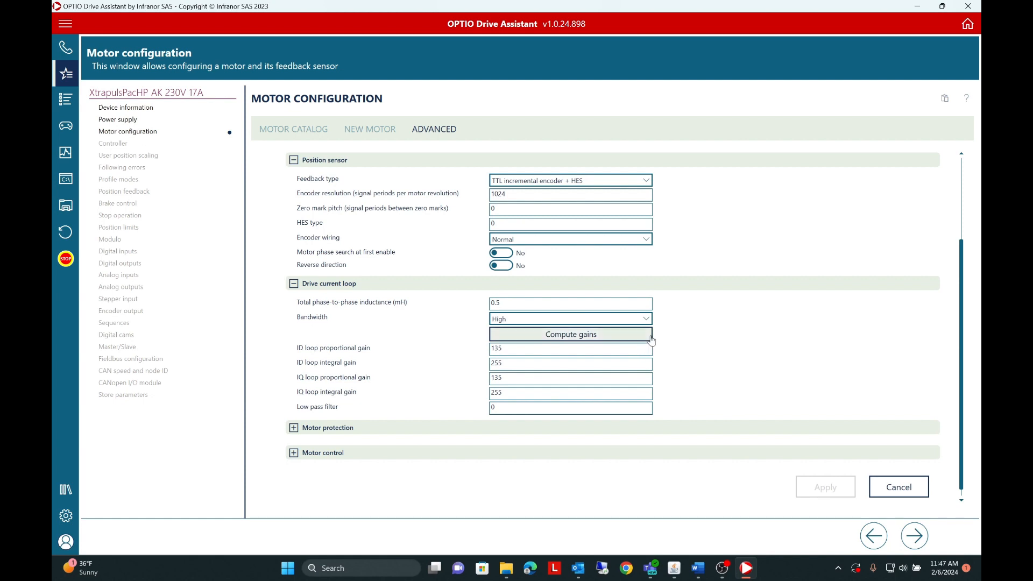
left_click(646, 319)
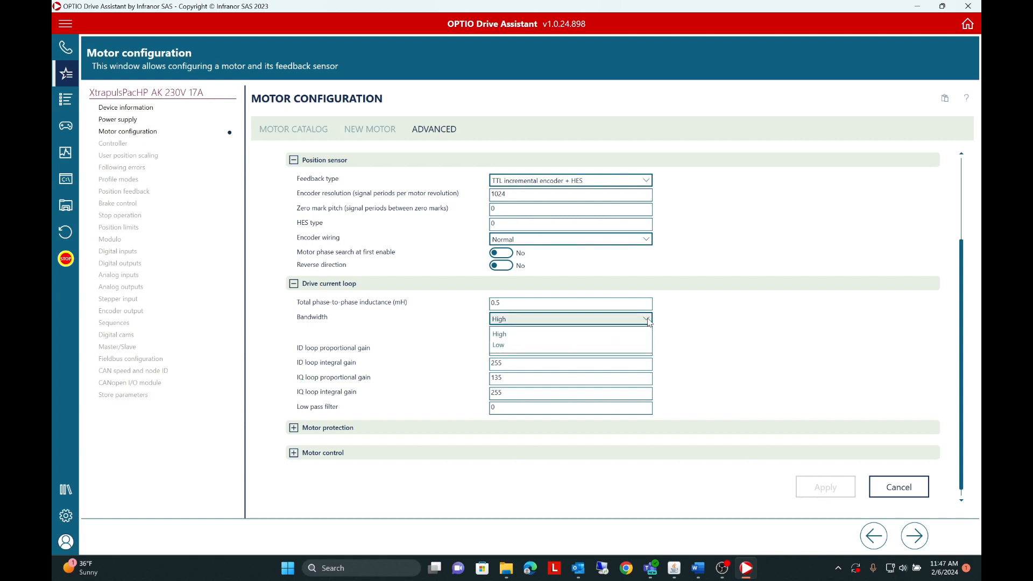
left_click(648, 320)
left_click(614, 336)
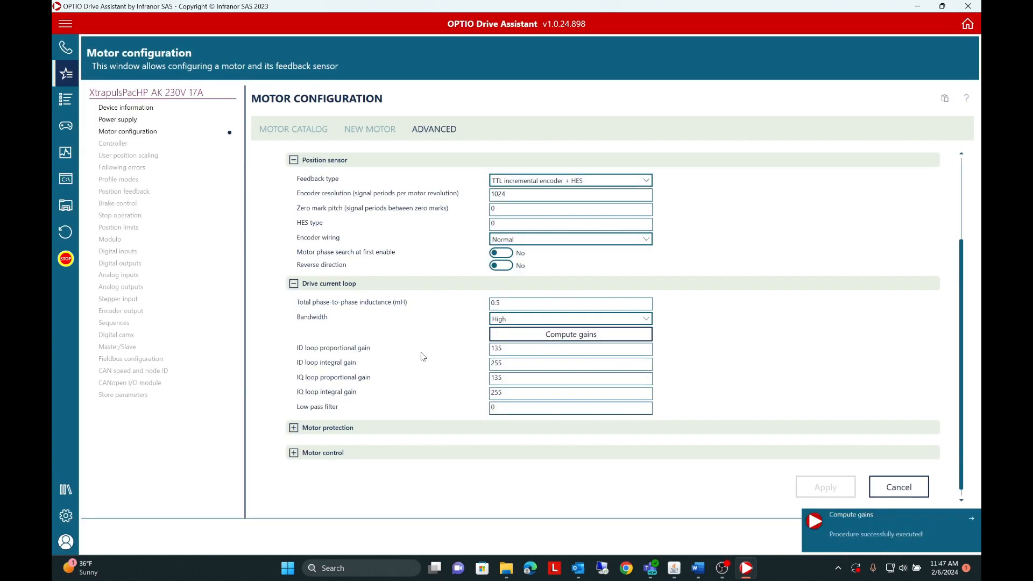
Collapse the drive current loop and position sensor sections and show the motor protection parameters
left_click(289, 286)
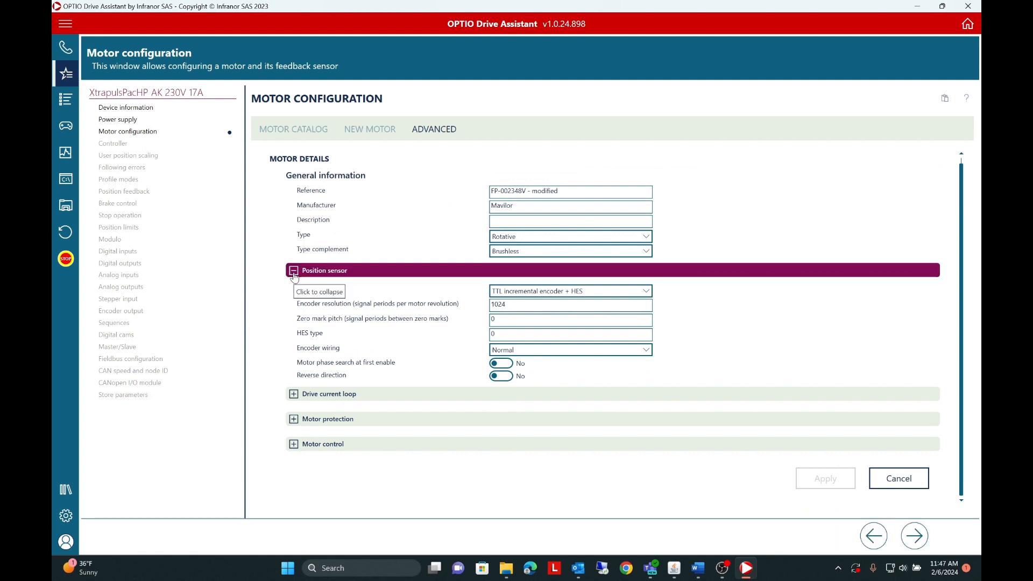
left_click(294, 273)
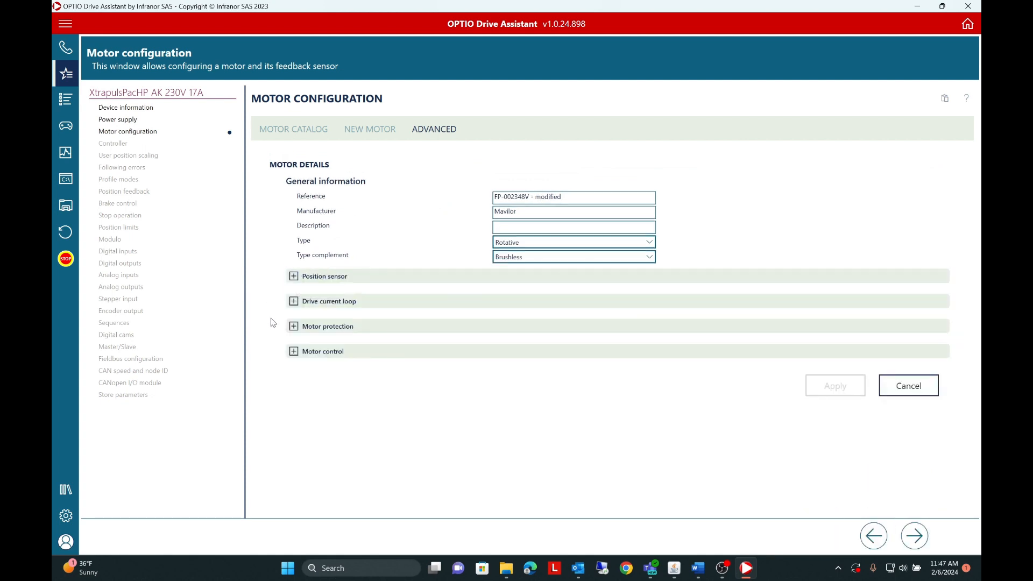
left_click(293, 327)
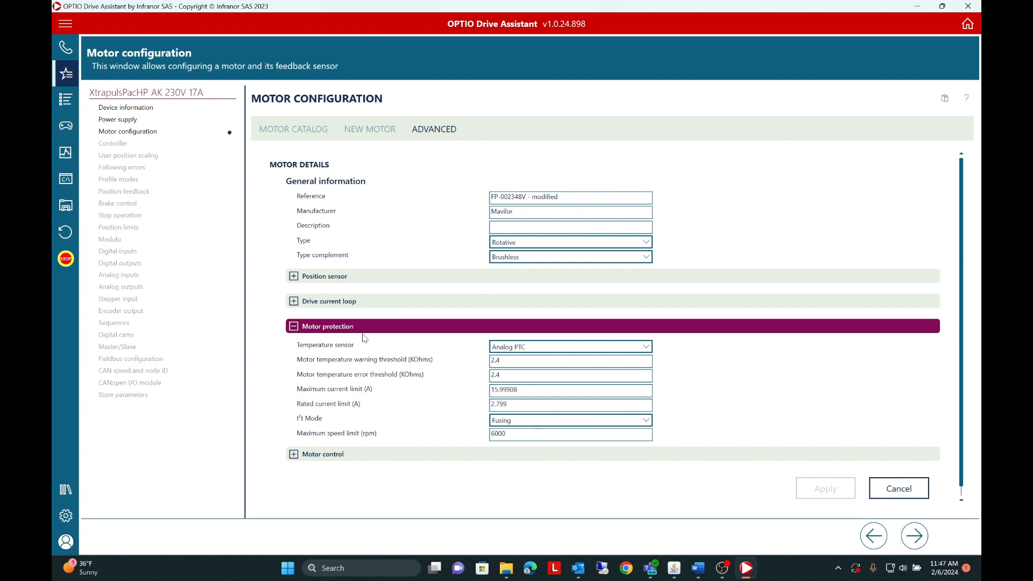
Examine the available temperature sensor types and I²t modes for motor protection, leaving them as they are, and collapse that section
left_click(648, 346)
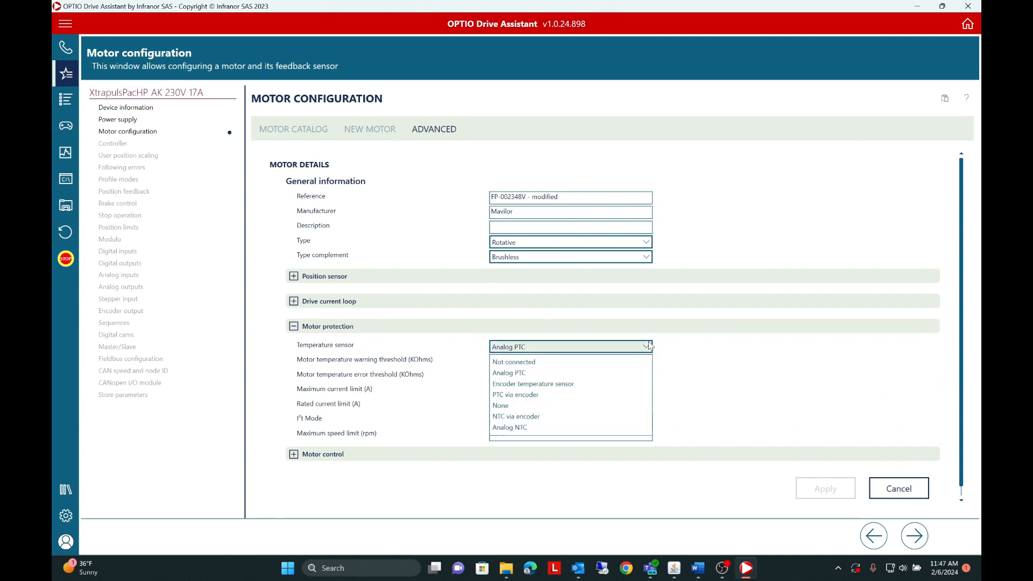
left_click(650, 346)
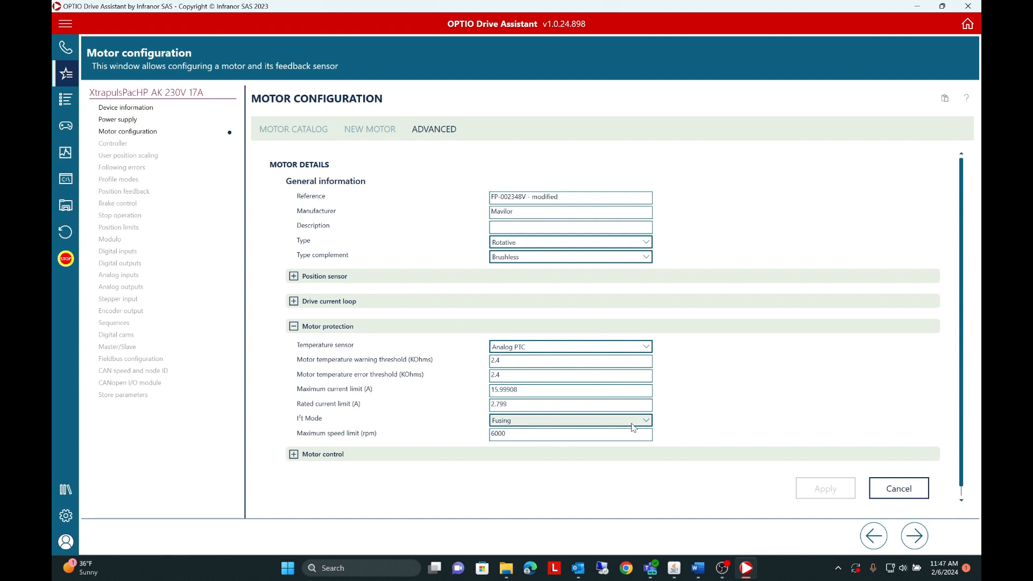
left_click(648, 424)
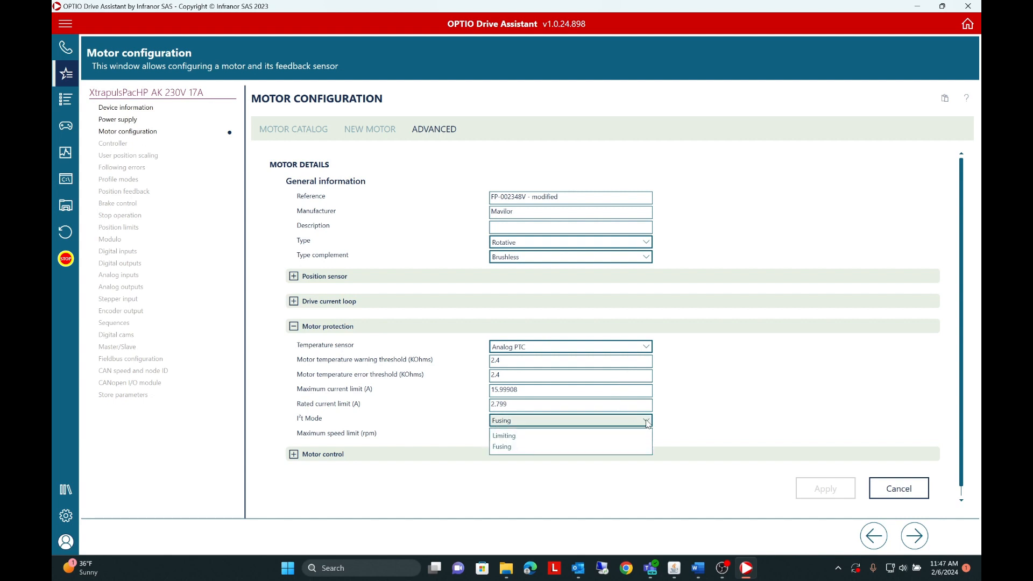
left_click(647, 424)
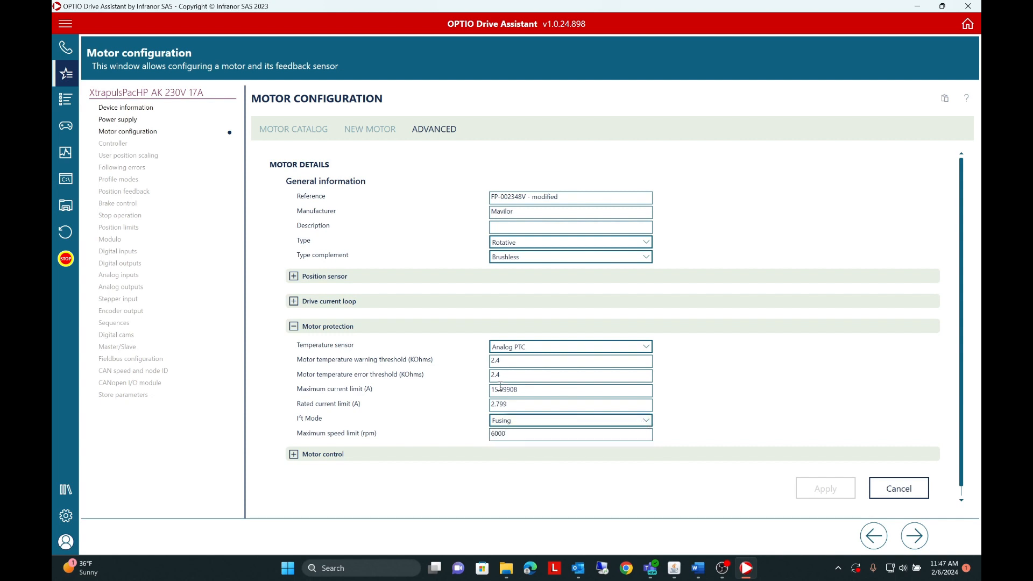
left_click(294, 330)
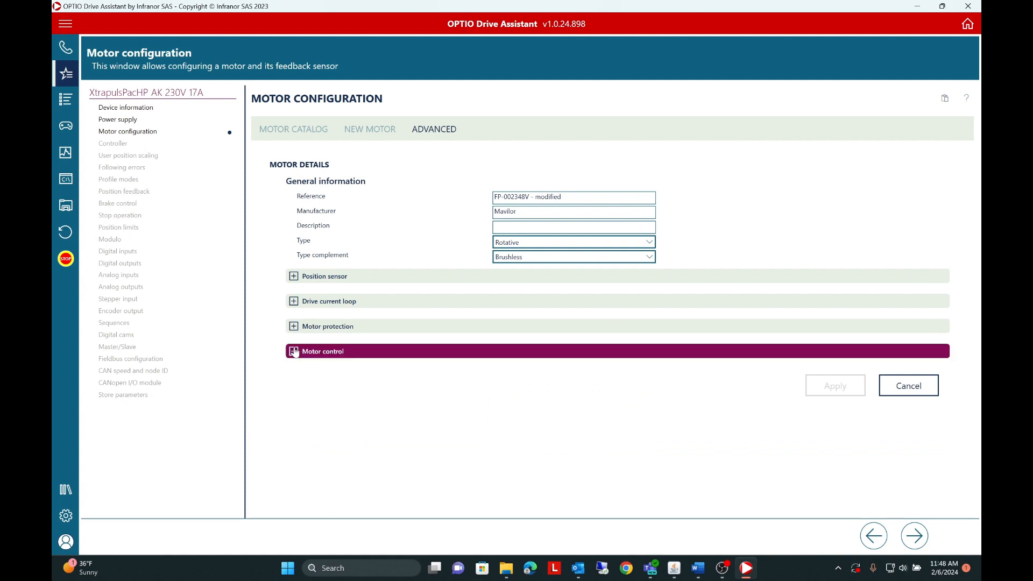
Run autophasing from the motor control parameters, accepting the standstill warning and resetting the drive fault so the procedure continues
left_click(294, 352)
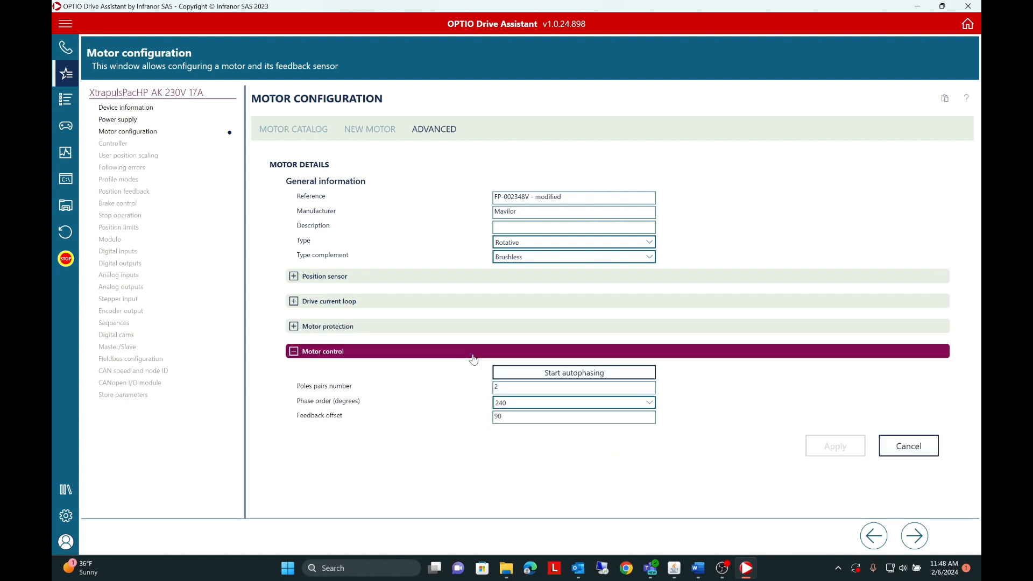
left_click(593, 374)
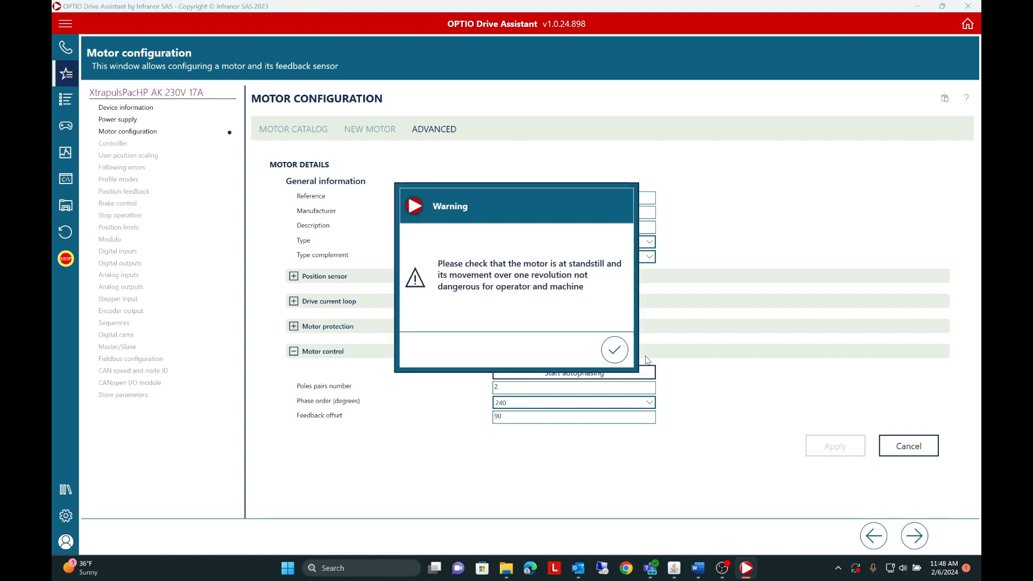
left_click(615, 350)
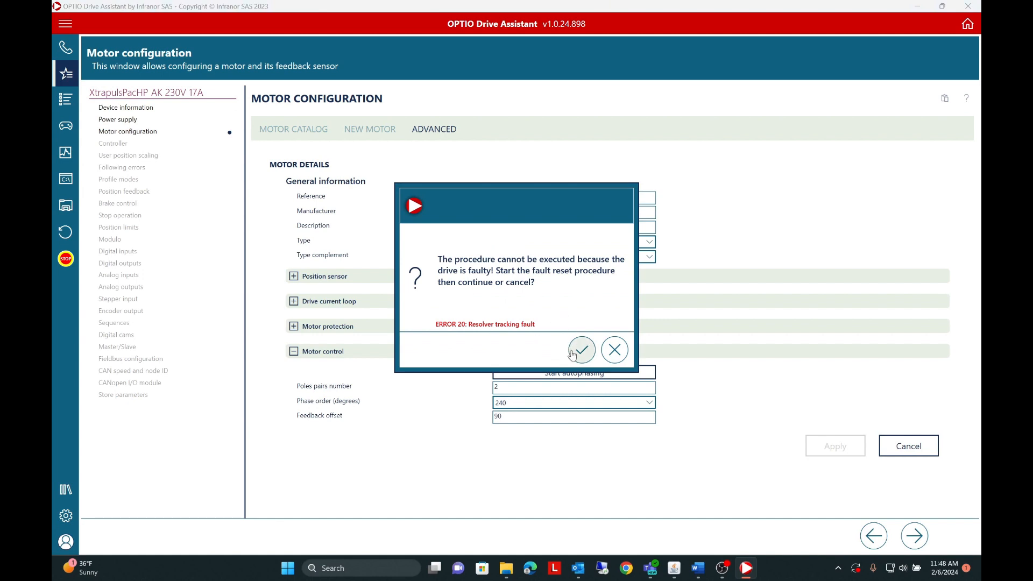
left_click(572, 353)
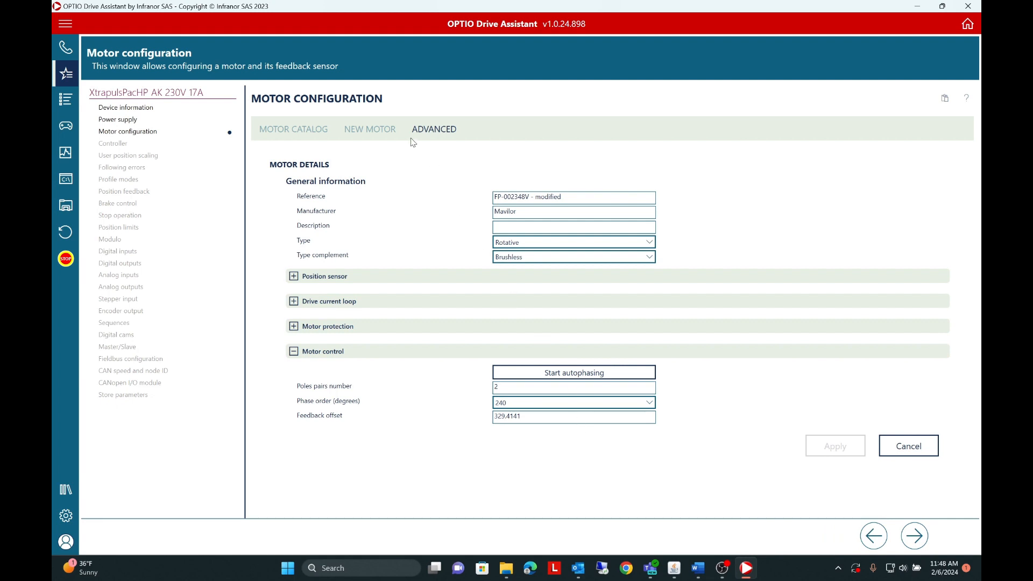
Review the new motor's motor data, position sensor and temperature parameters, and advance the wizard to the Controller page
left_click(381, 131)
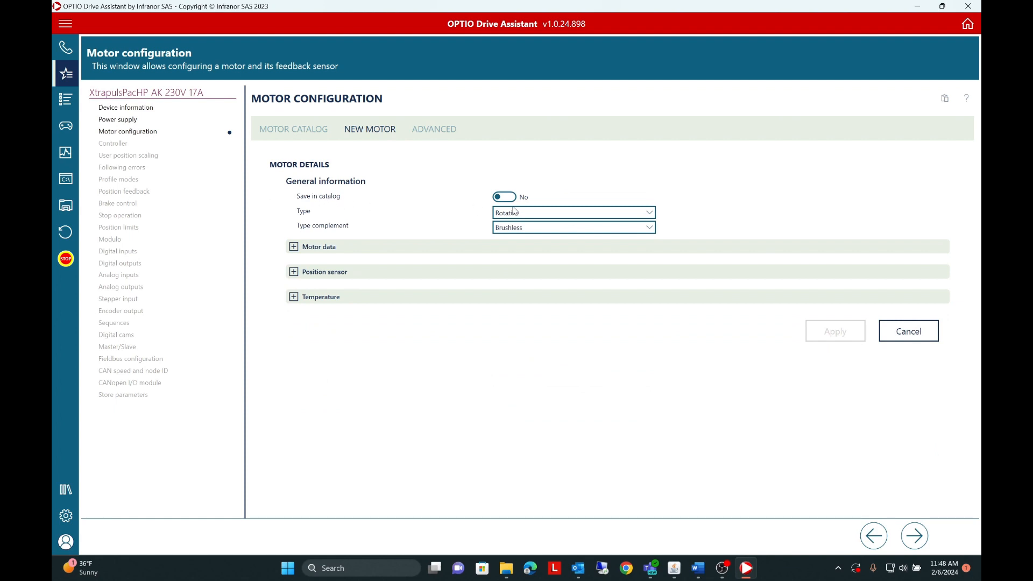
left_click(294, 249)
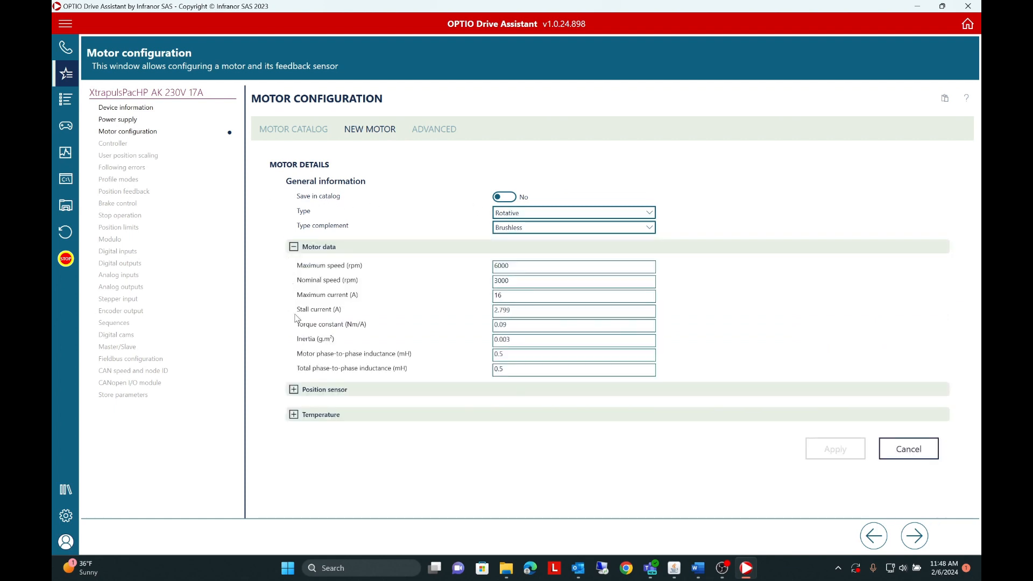
left_click(293, 247)
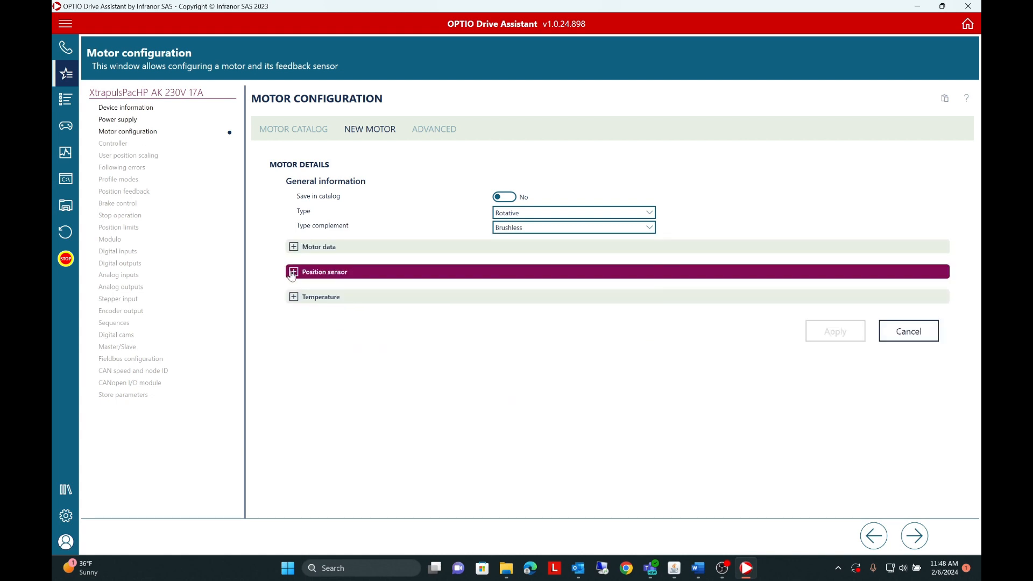
left_click(293, 272)
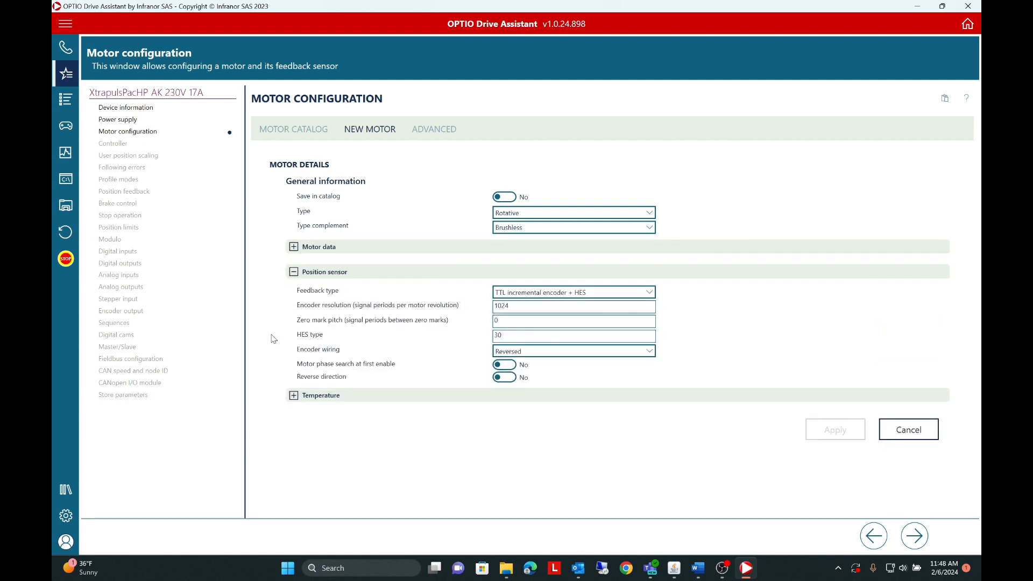
left_click(293, 272)
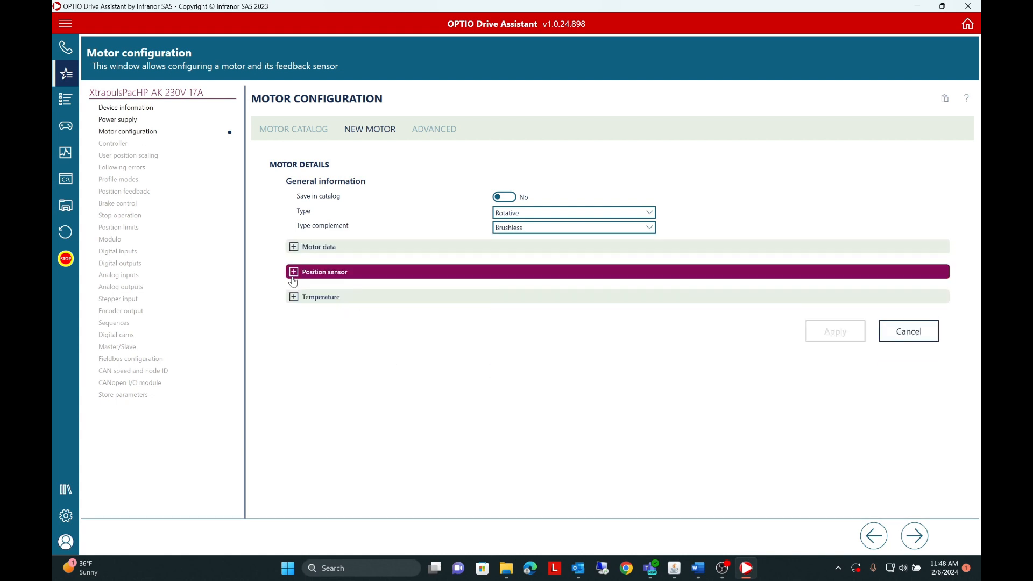
left_click(294, 296)
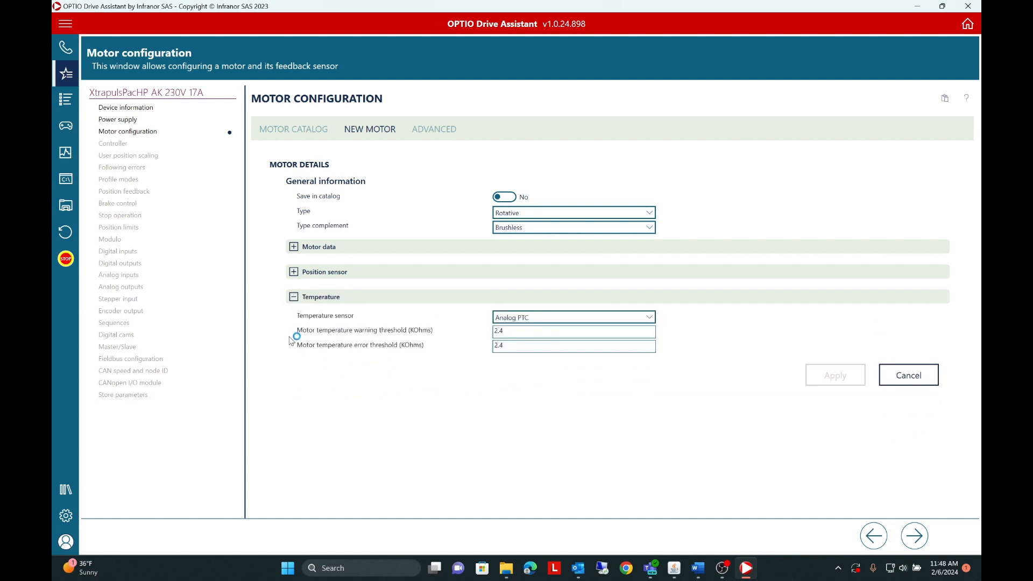
left_click(292, 300)
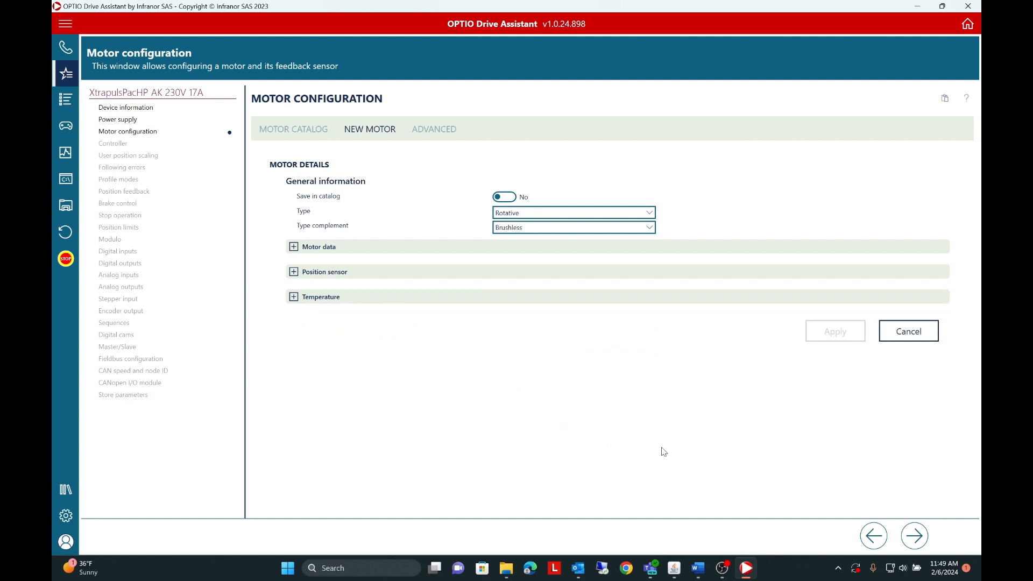
left_click(914, 536)
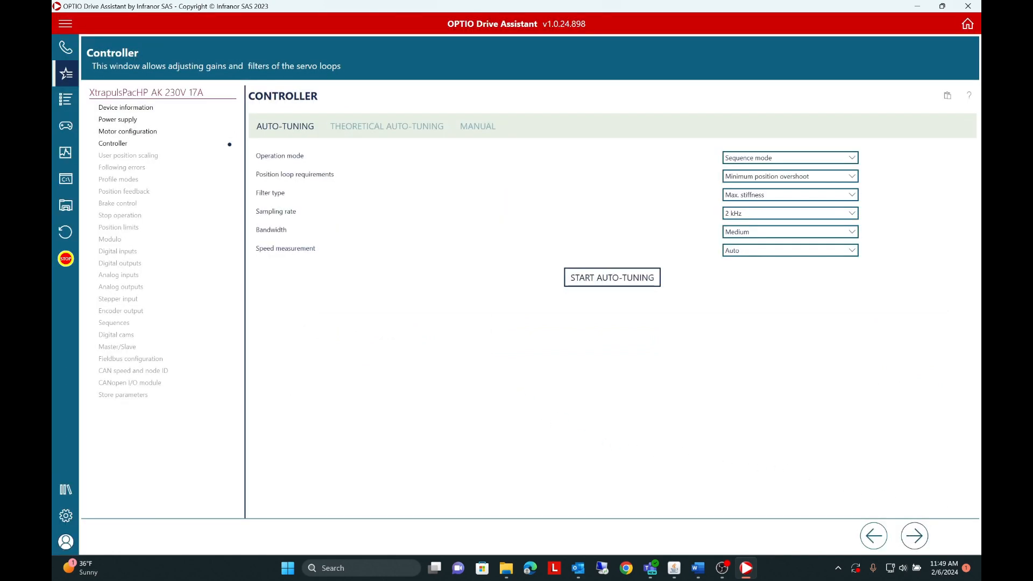